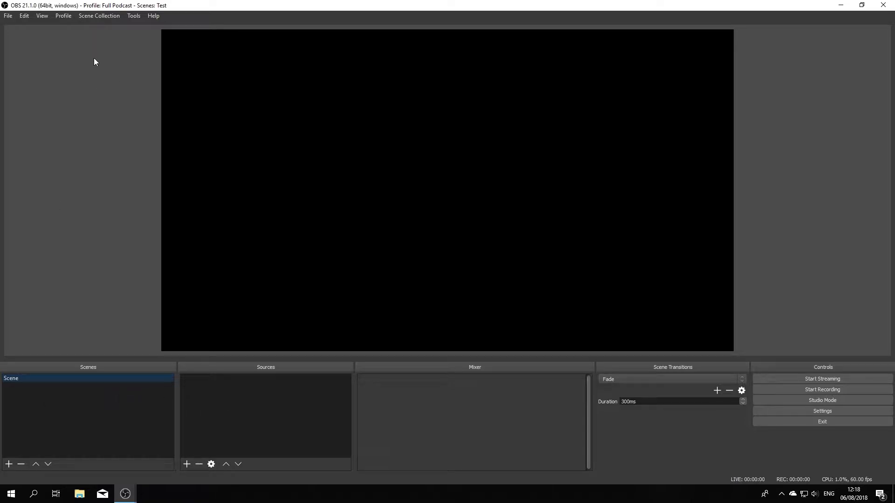
Step: Switch to the Gameplay scene collection and preview its Logo, Intro and Scene scenes
click(93, 15)
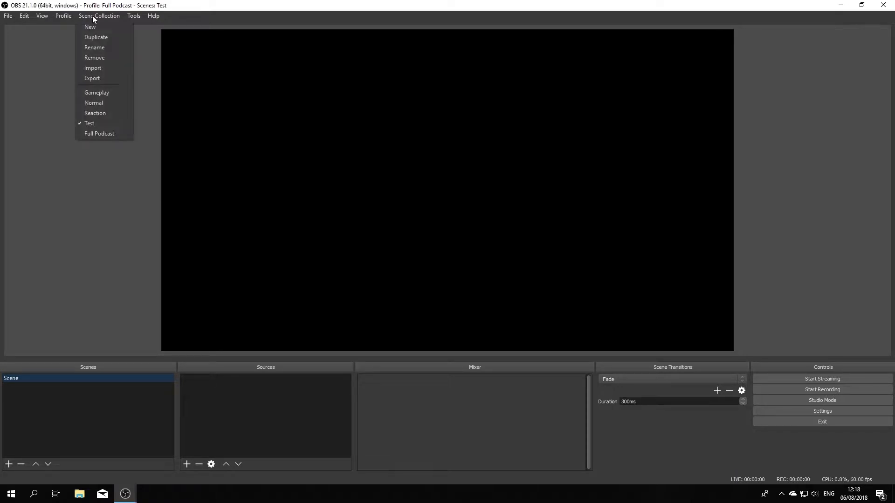
click(105, 94)
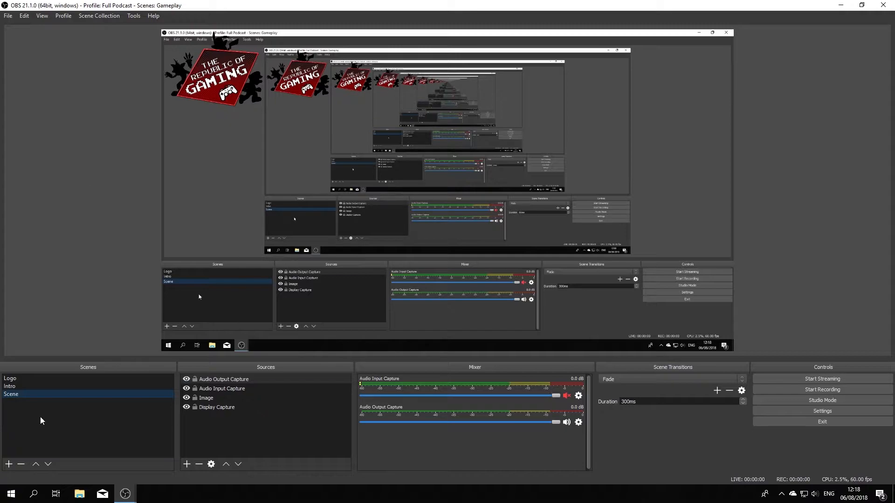
click(16, 376)
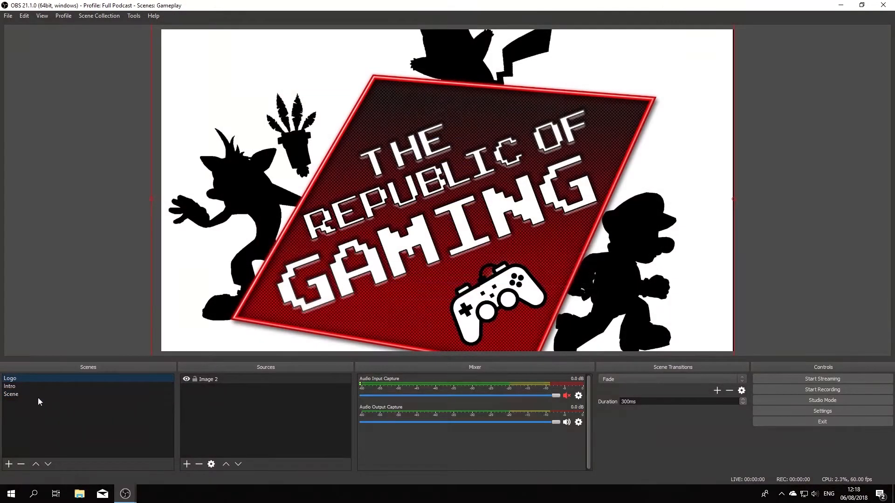
click(45, 389)
click(29, 395)
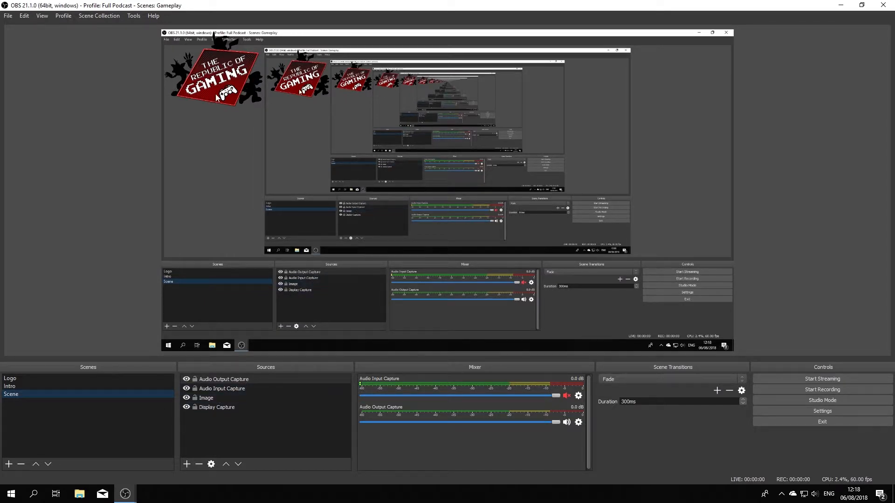
Step: Switch to the Full Podcast scene collection and preview its Intro and Podcast main scenes
click(128, 16)
mouse_move(114, 17)
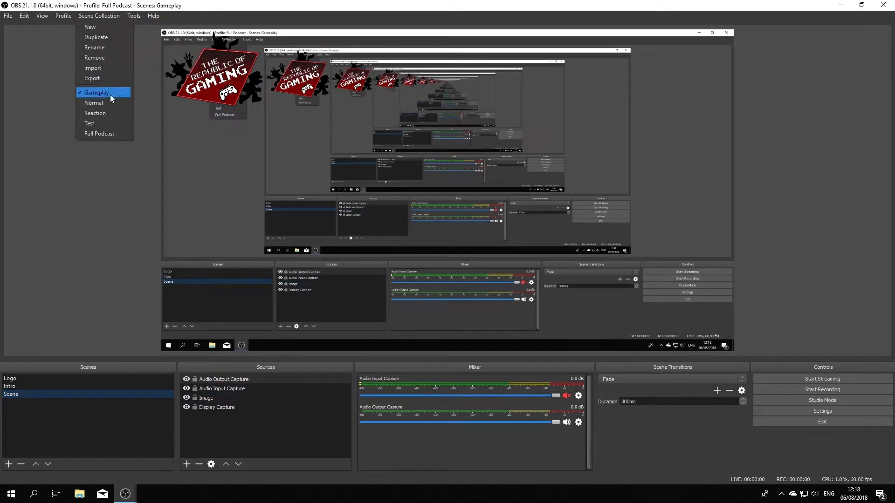
click(111, 134)
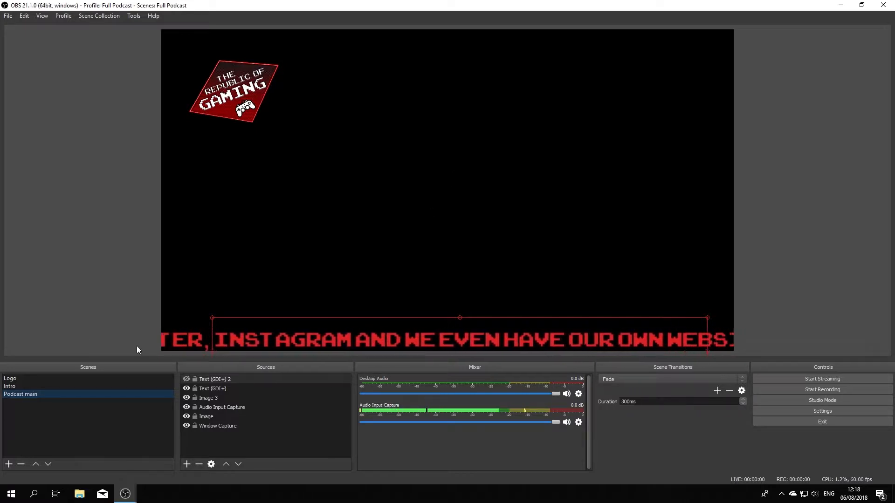
click(28, 386)
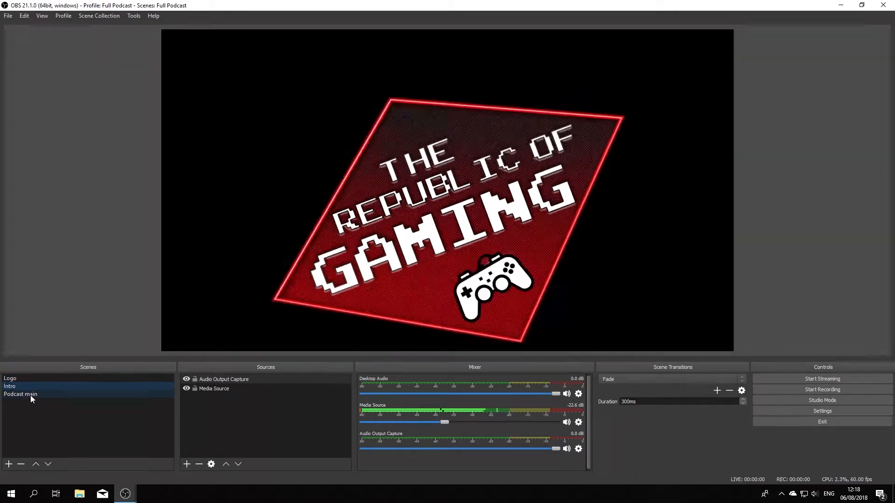
click(29, 394)
Step: Create a new scene collection named Tutorial
click(101, 16)
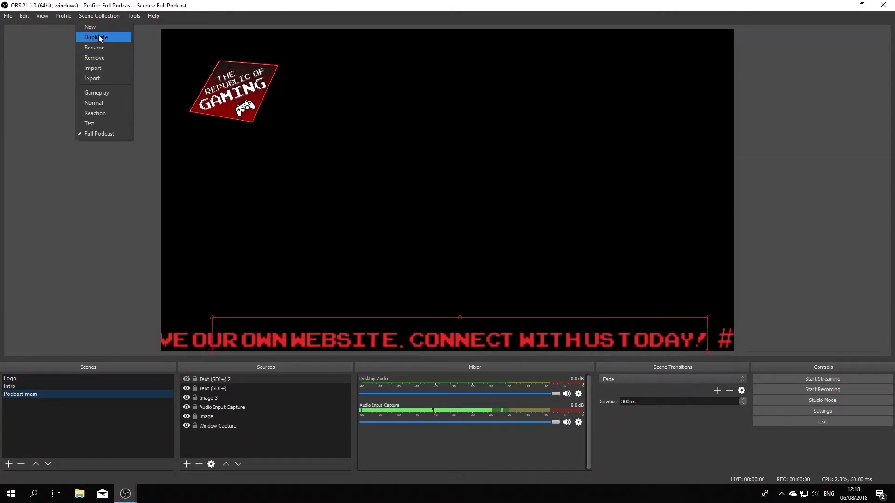
click(99, 28)
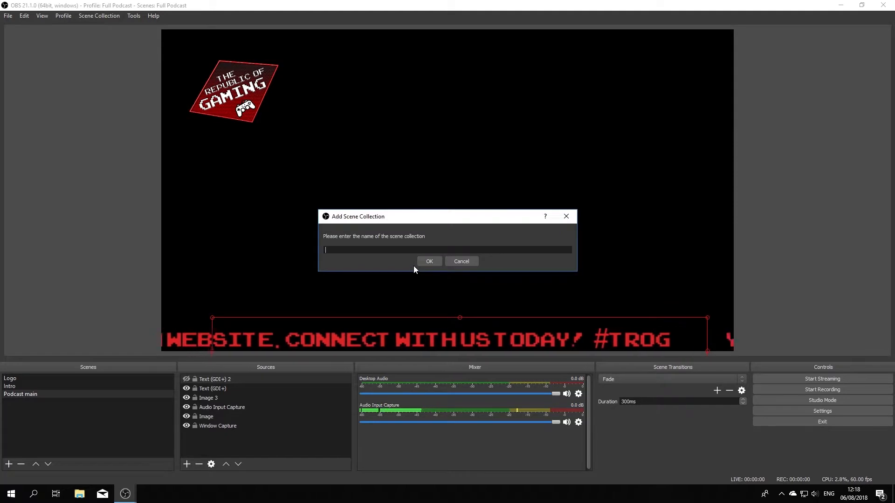
text(Tutorial)
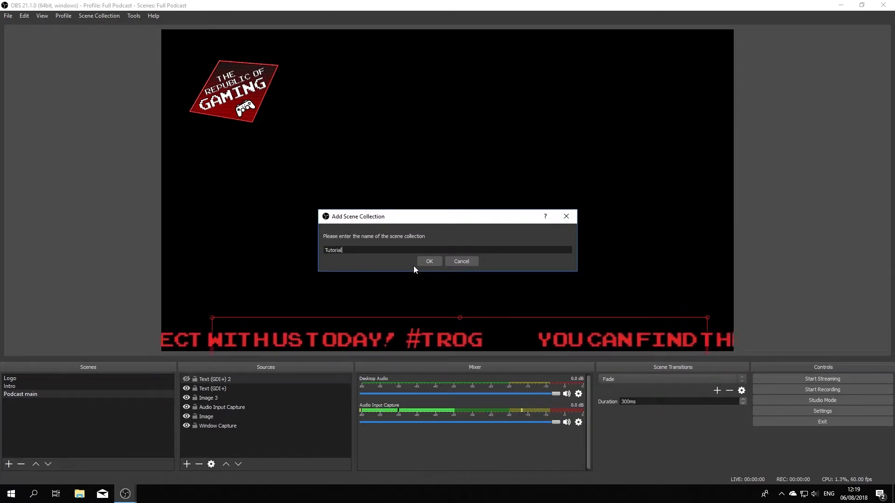
click(438, 260)
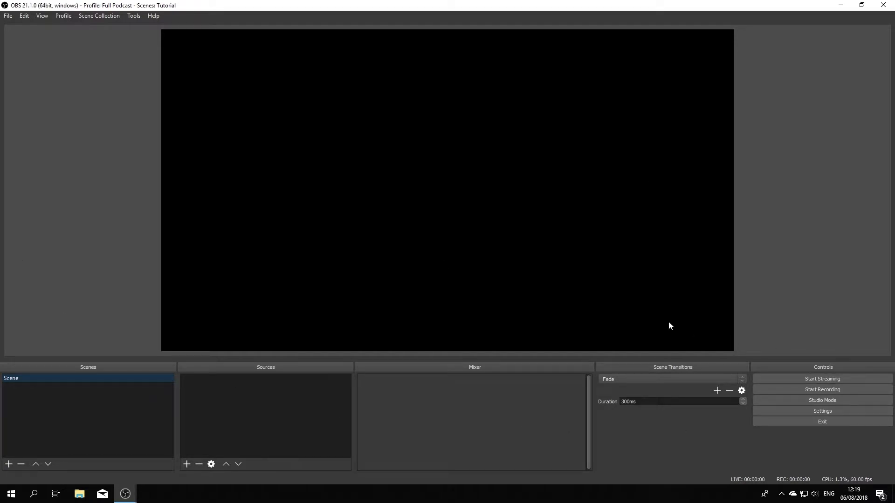
Step: Rename the default scene in the new collection as Intro
right_click(14, 380)
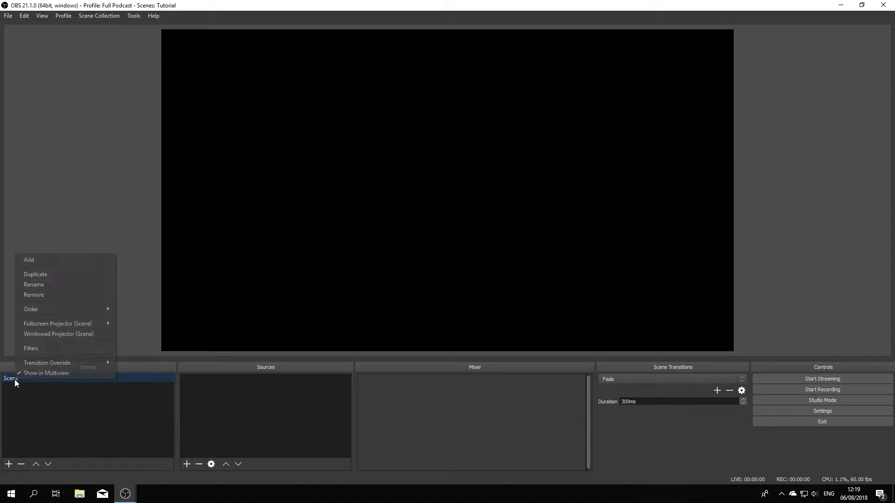
click(34, 284)
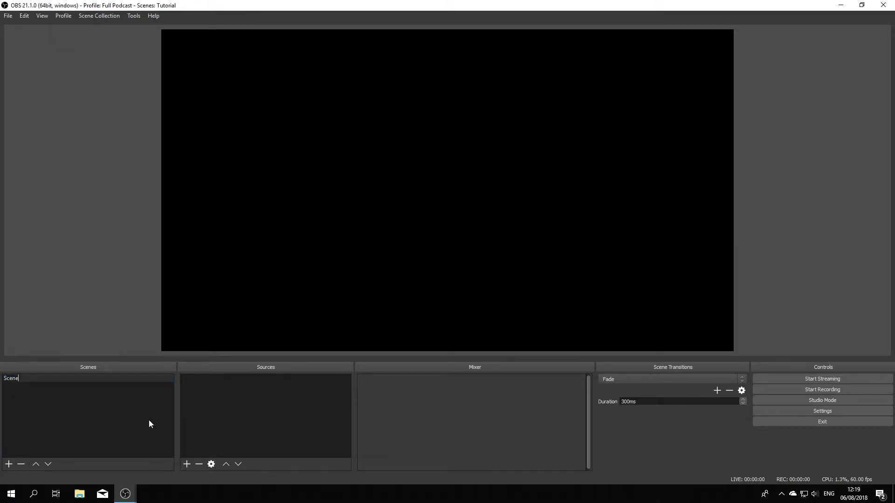
key(BackSpace)
text(Intro)
key(Return)
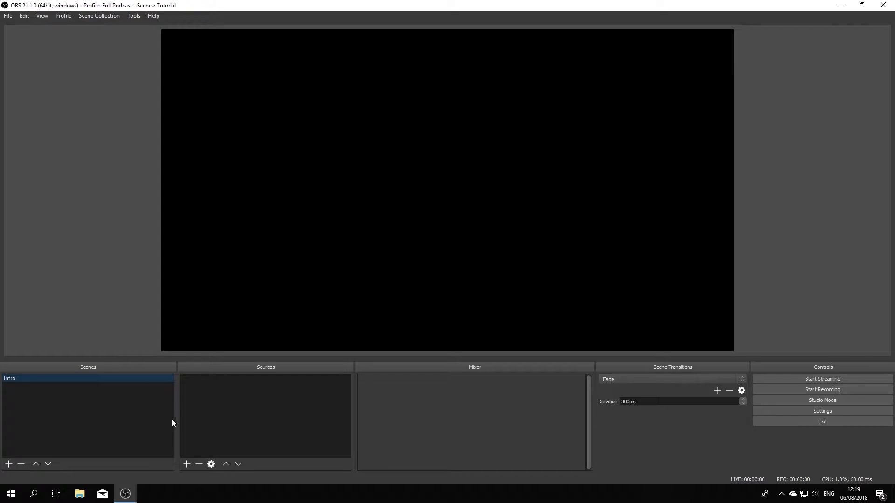
Step: Add a new Media Source to the Intro scene that plays the local file ROG Intro.mp4 from the Intro videos folder
click(186, 464)
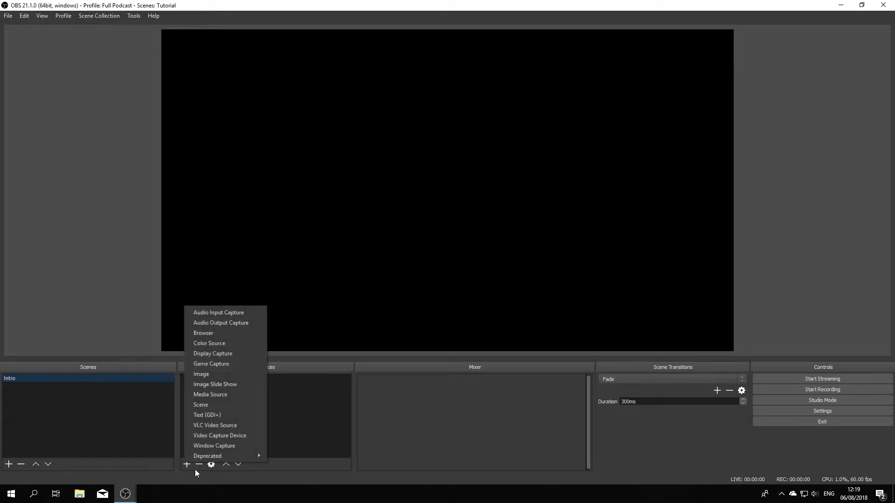
click(216, 395)
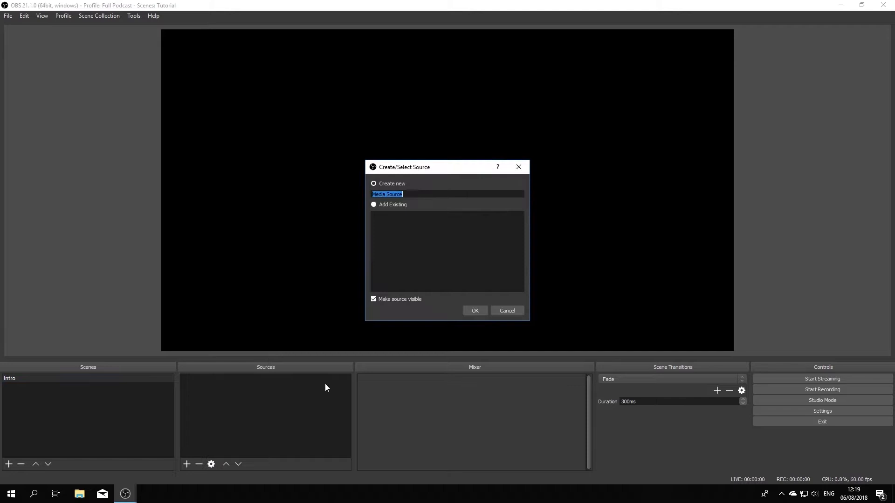
click(476, 312)
click(579, 305)
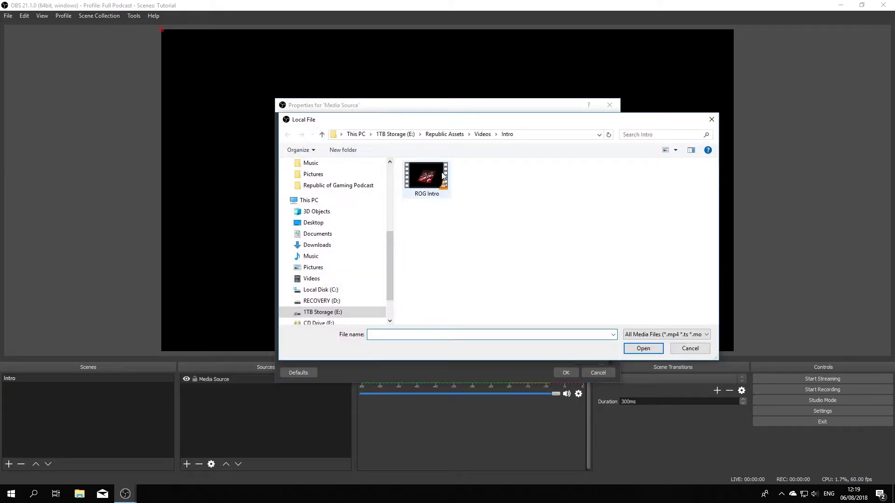
click(418, 176)
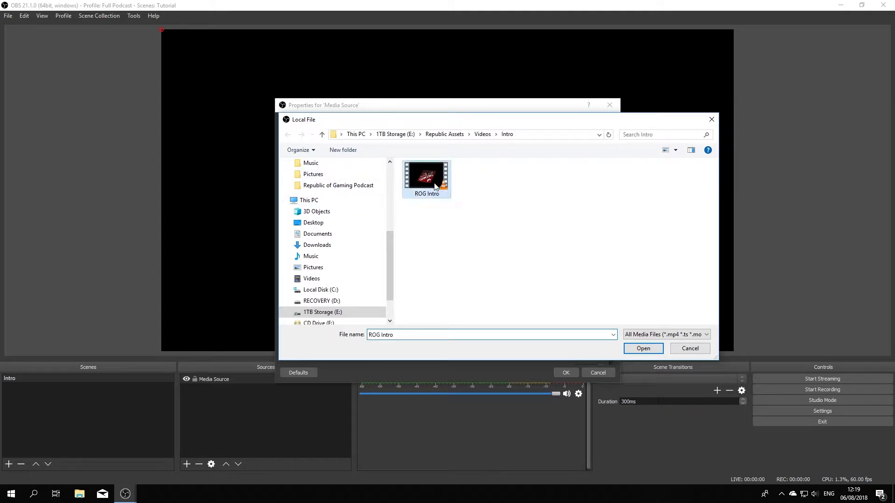
click(643, 349)
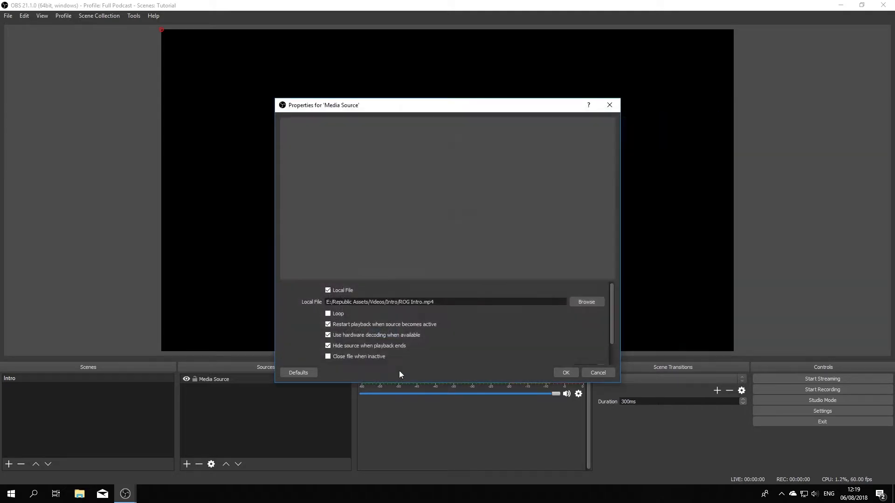
click(565, 372)
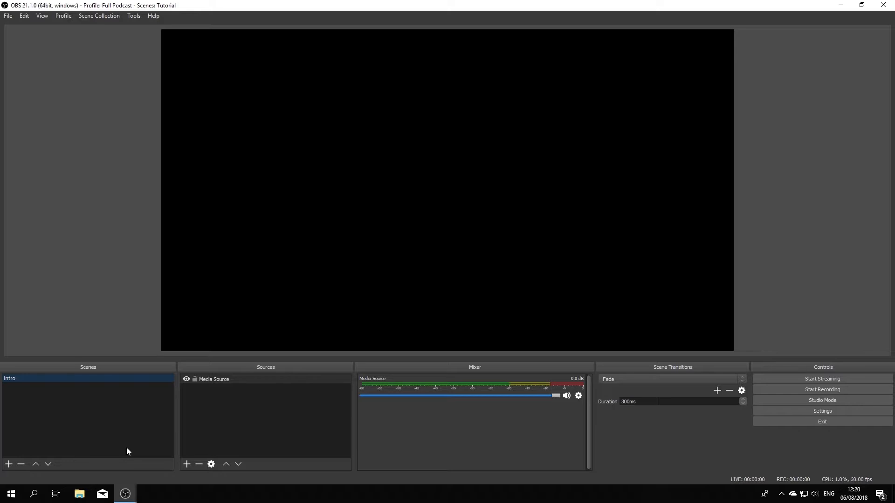
Step: Add a second scene named Gameplay to the collection
click(15, 465)
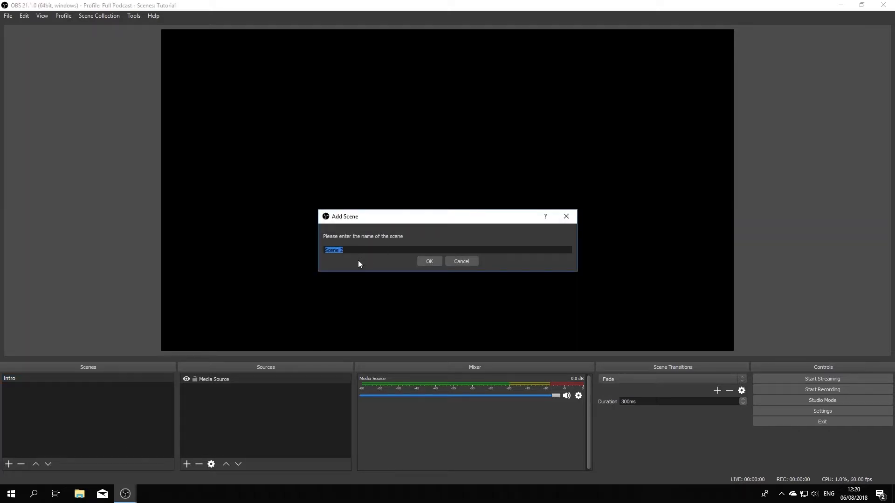
key(BackSpace)
text(Gameplay)
click(429, 262)
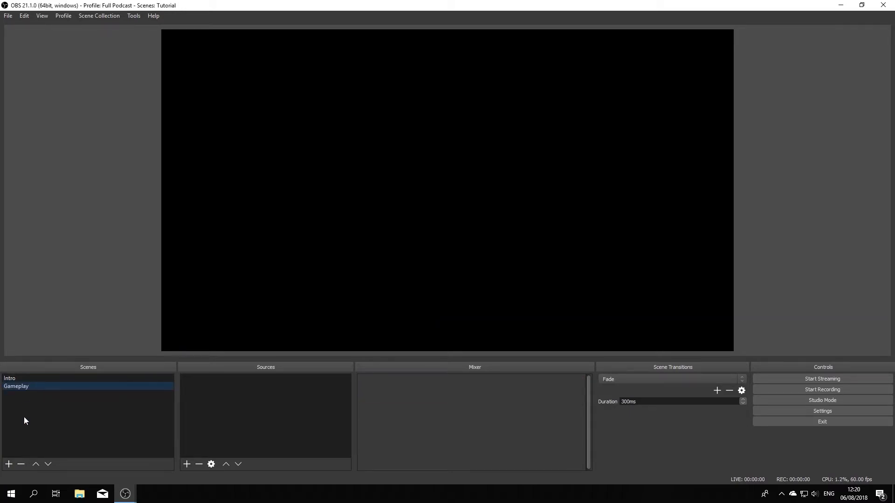
Step: Start adding a new Display Capture source to the Gameplay scene
click(187, 464)
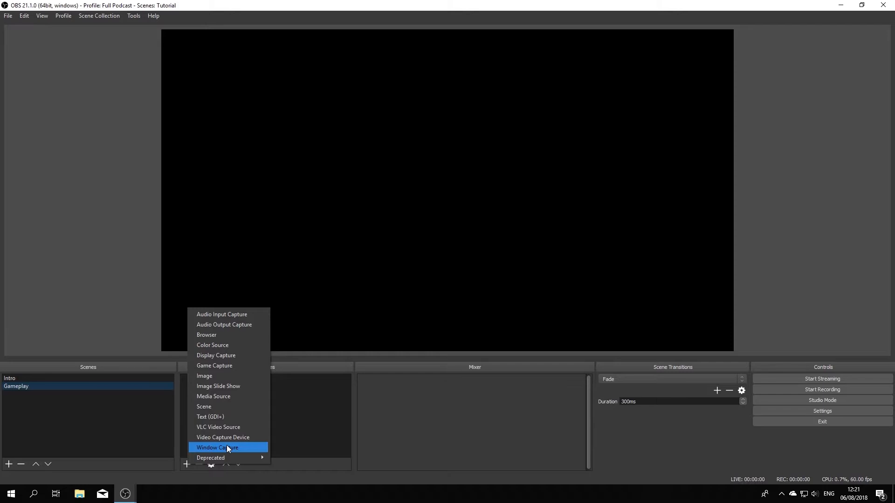
click(219, 356)
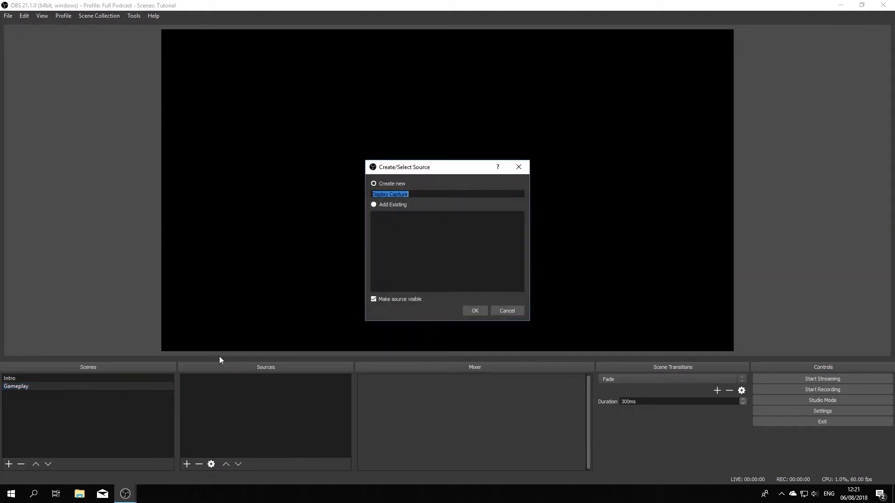